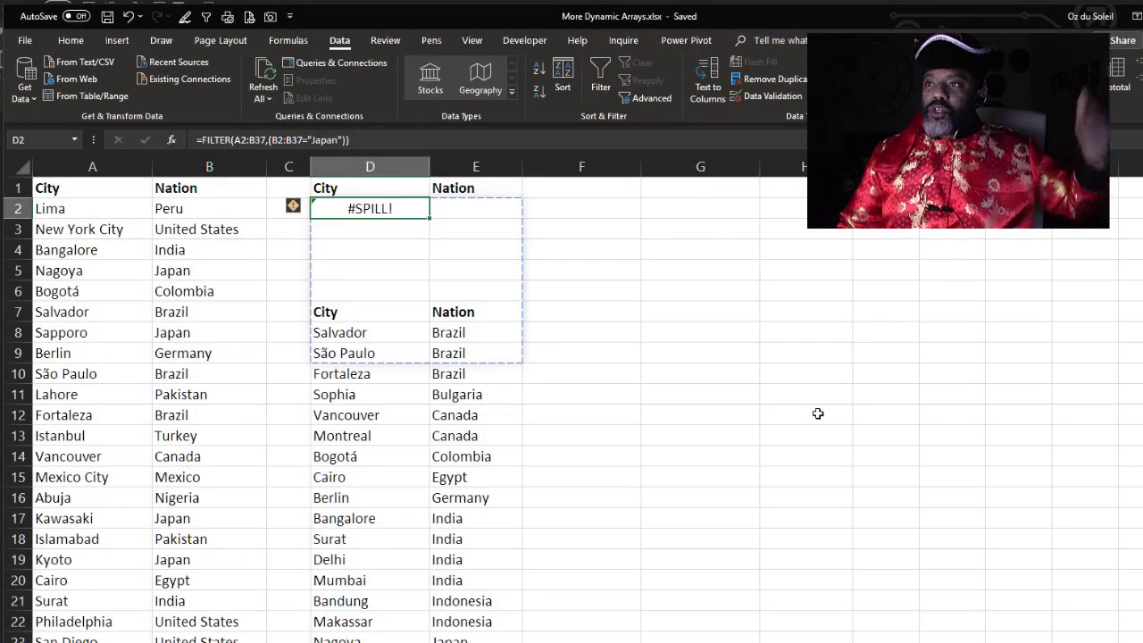
Step: Test D2's FILTER with "Peru" instead of Japan, then undo back to Japan
left_click(332, 140)
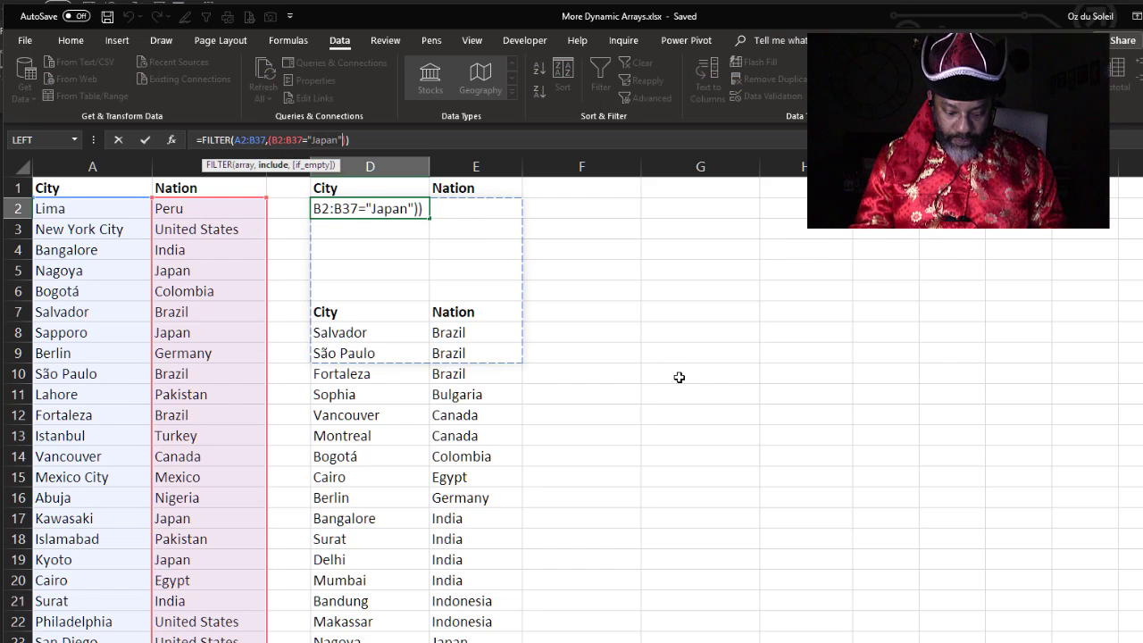
key("BackSpace")
key("BackSpace")
key("BackSpace")
key("BackSpace")
key("BackSpace")
type("Peru")
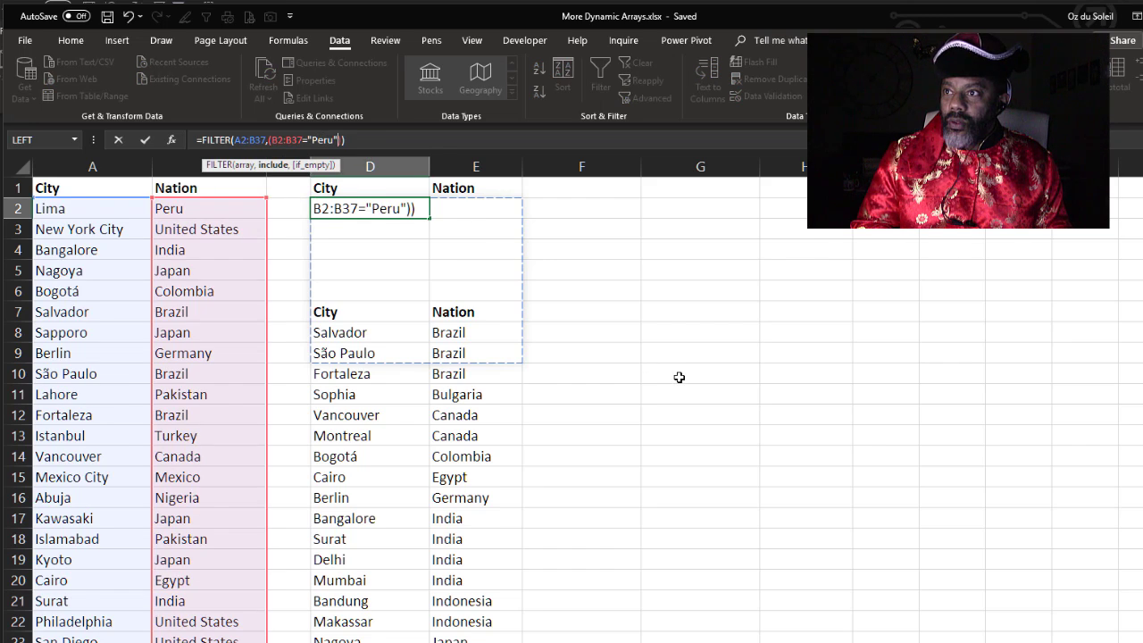
key("Return")
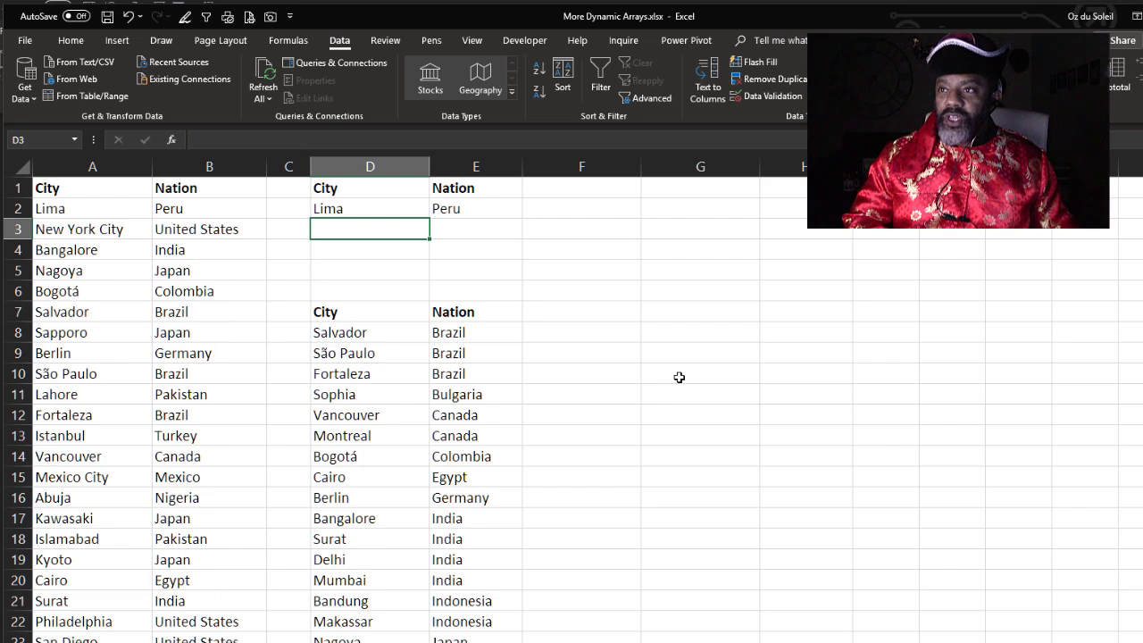
key("Up")
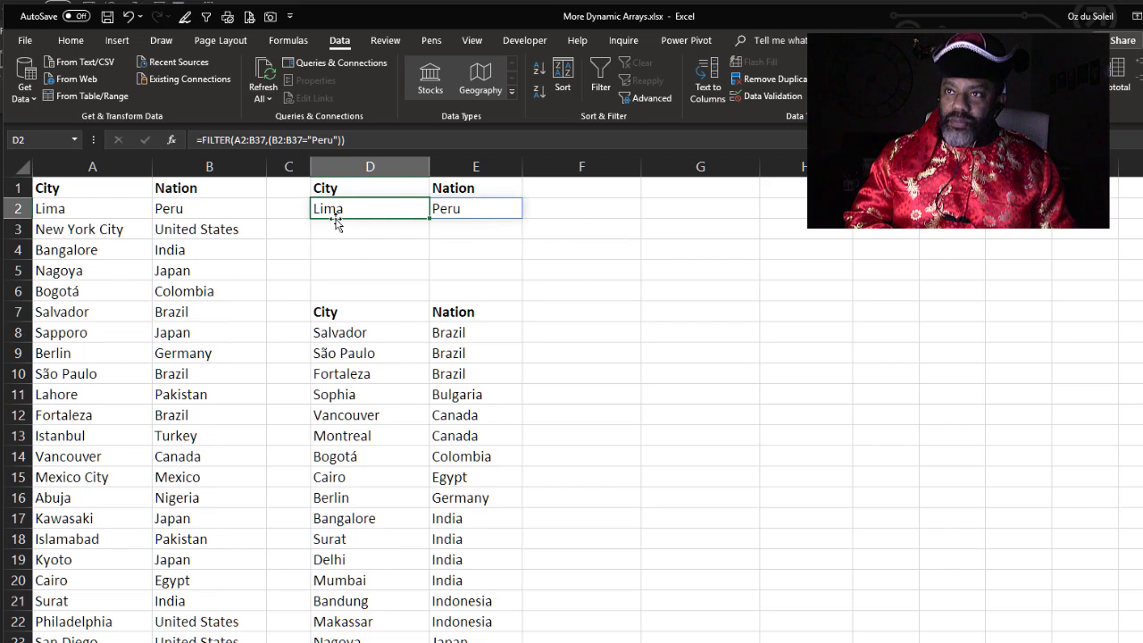
left_click(130, 17)
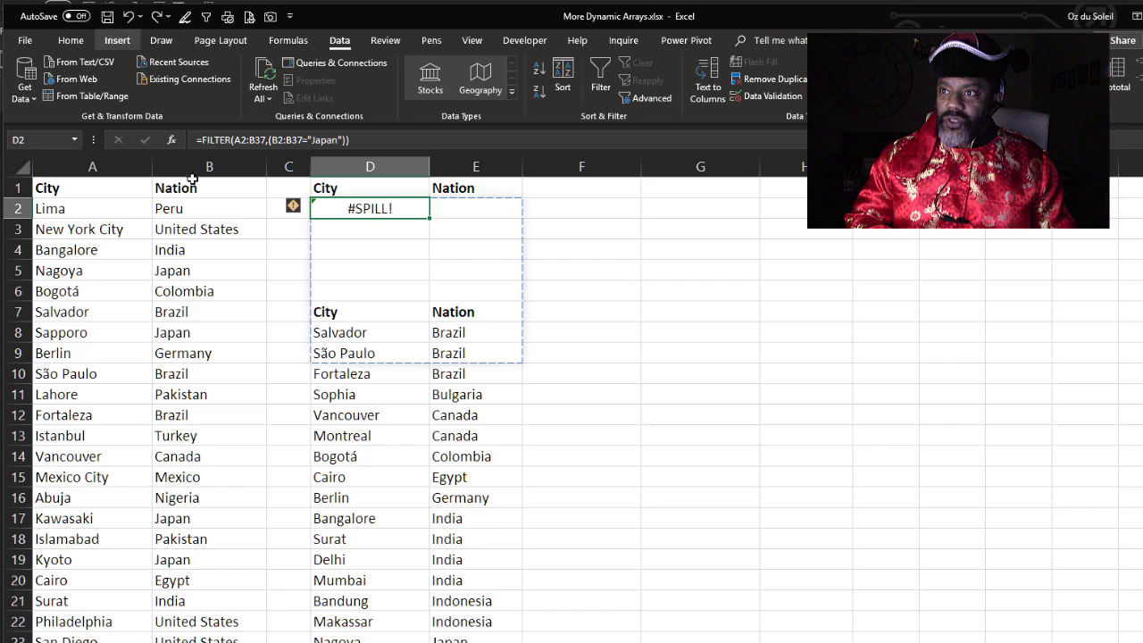
left_click(670, 525)
Step: Insert cells at D7:E17, shifting the lower City/Nation list down
left_click(360, 314)
left_click_drag(360, 314, 512, 520)
right_click(491, 497)
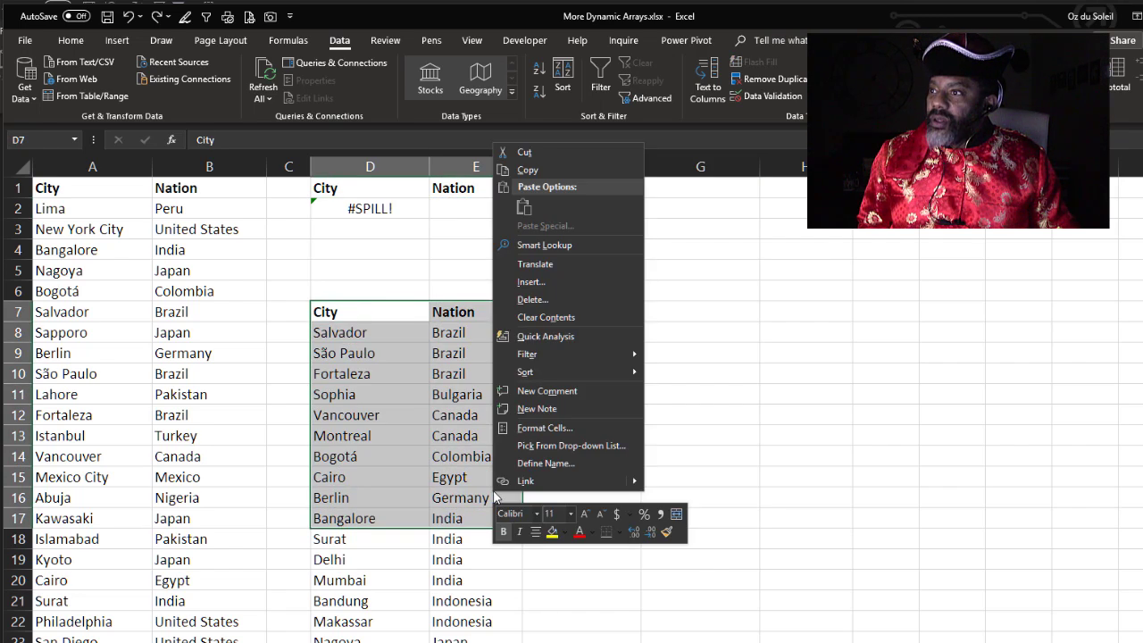
left_click(531, 282)
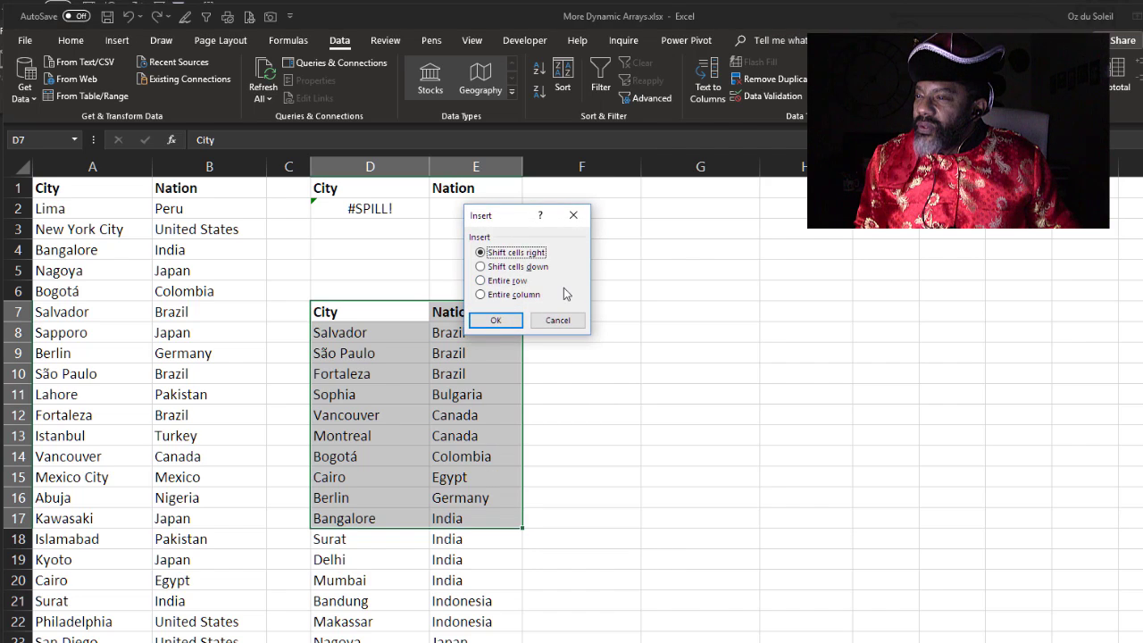
left_click(533, 268)
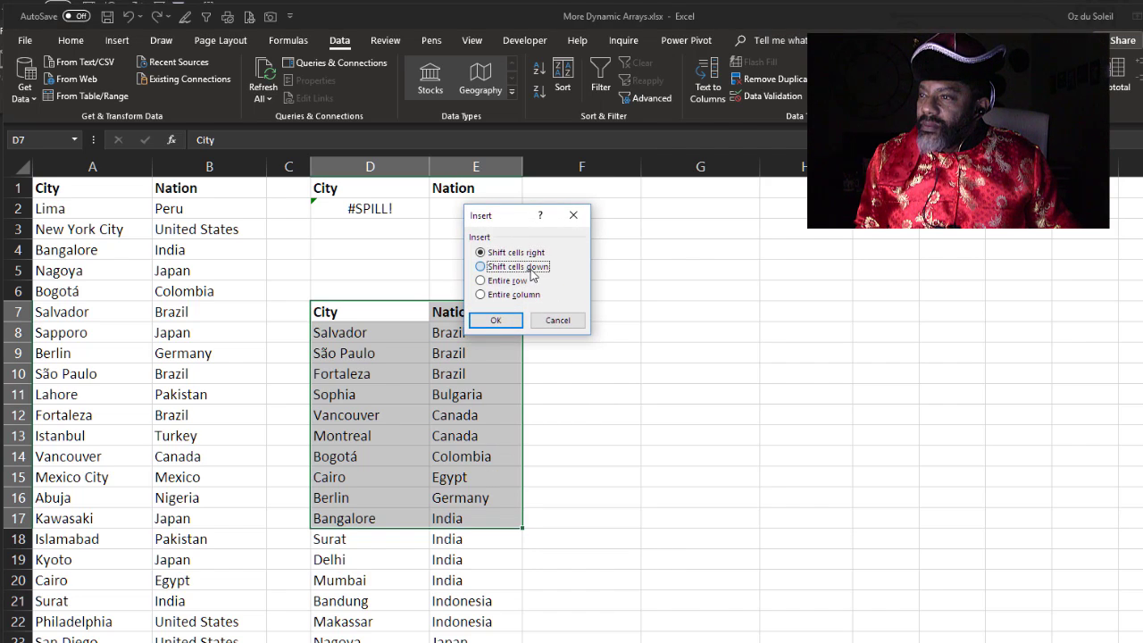
key("Return")
left_click(609, 393)
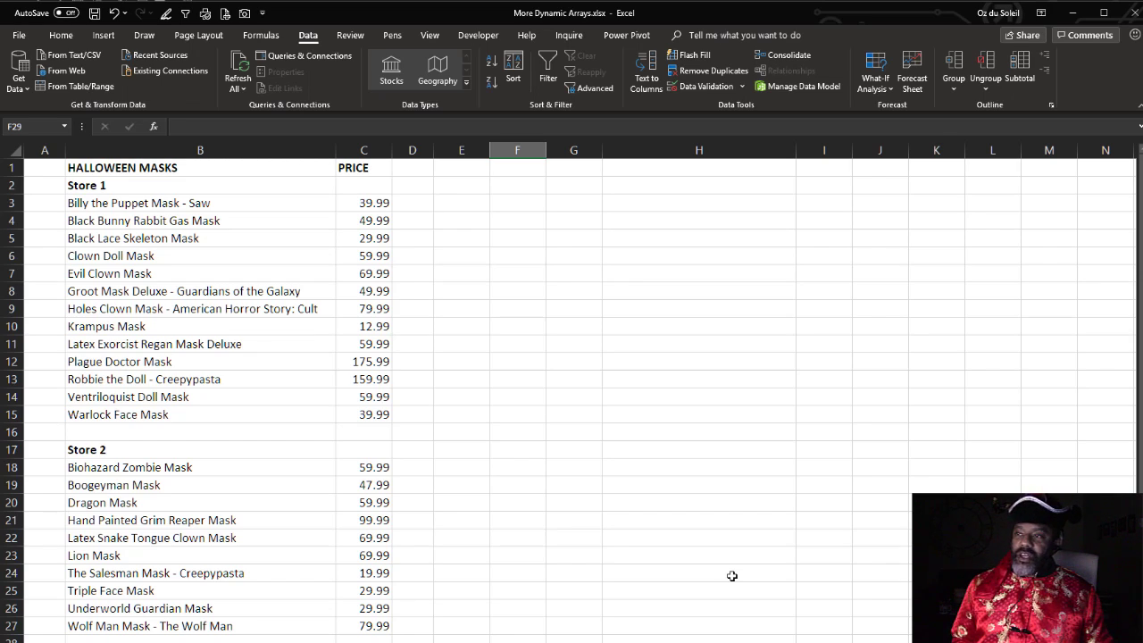
Step: Enter =IF(C3:C27>55,"too expensive","") in E3 so labels spill down column E
left_click(732, 576)
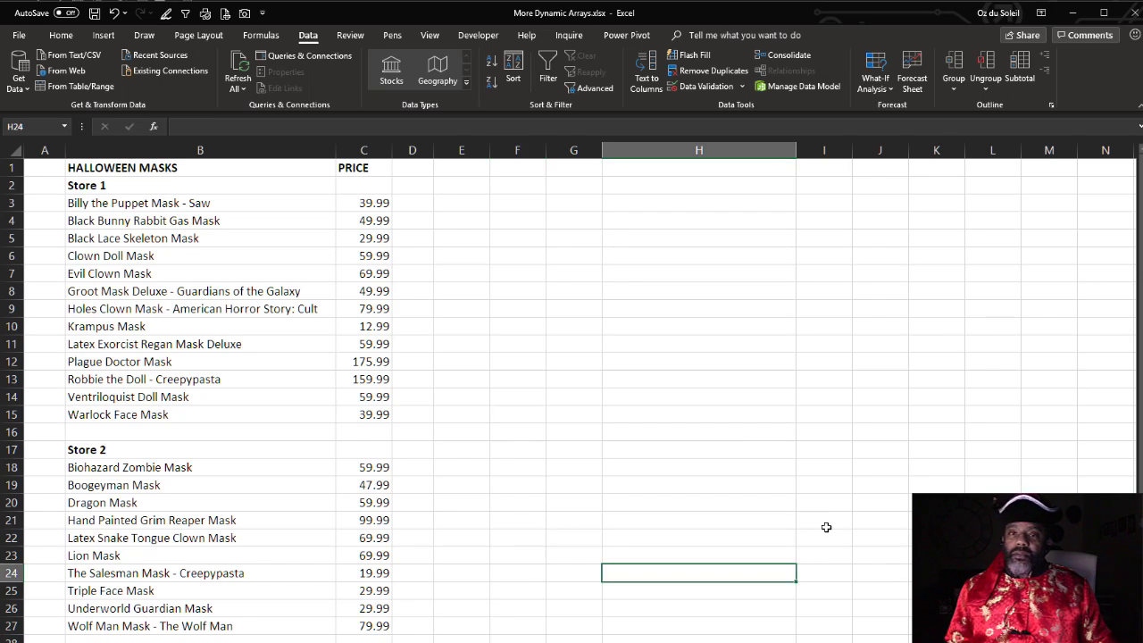
left_click(464, 205)
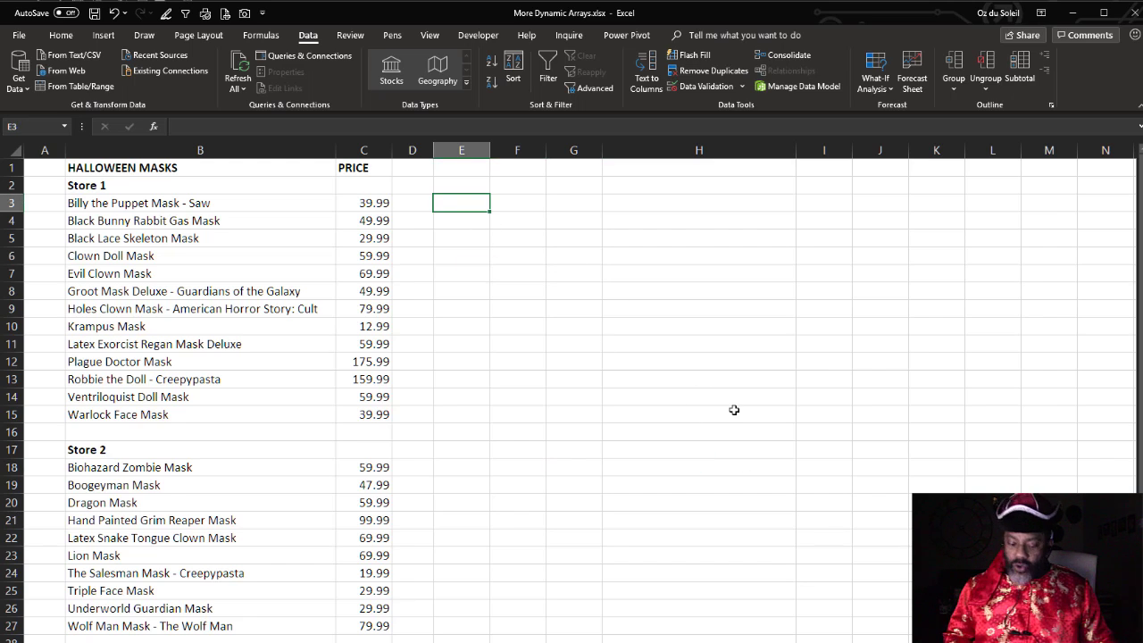
type("=if(")
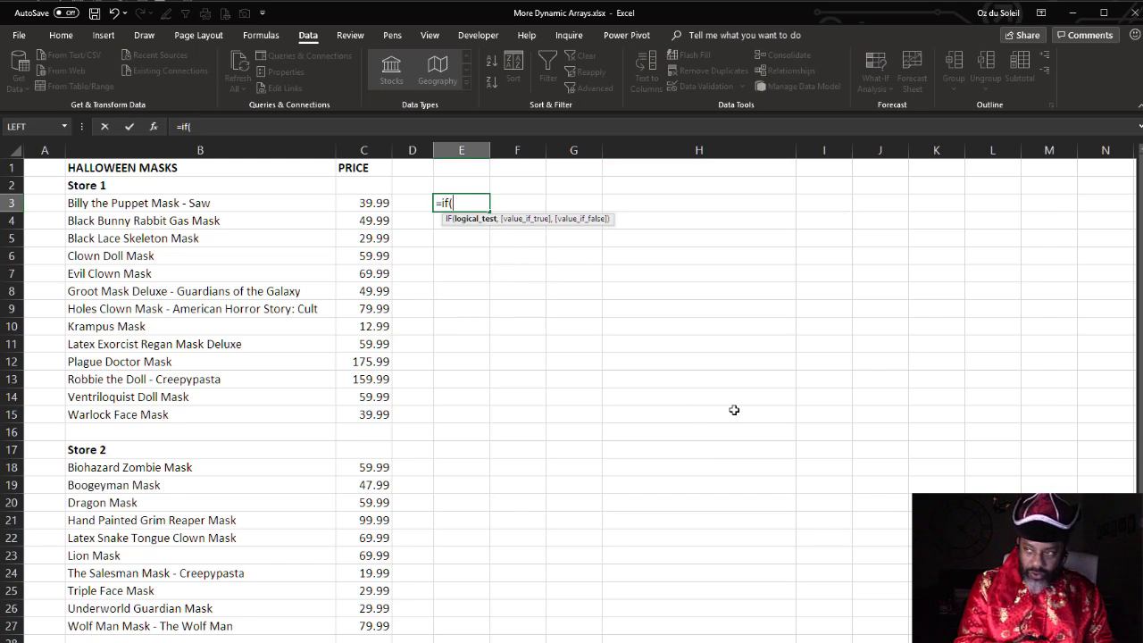
left_click_drag(373, 201, 365, 620)
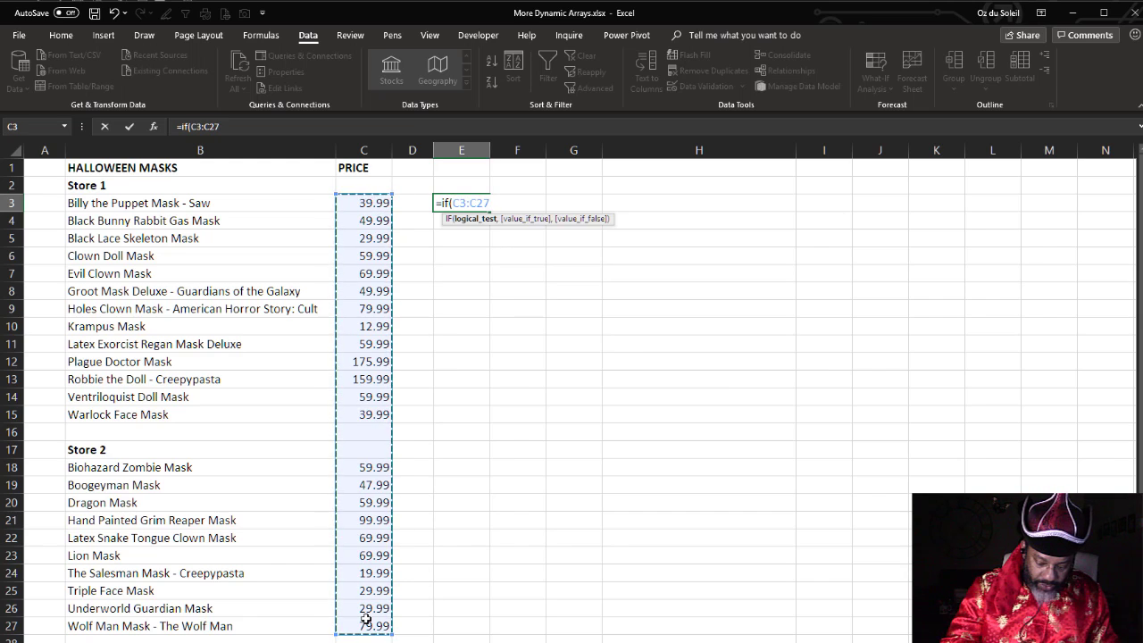
type(">")
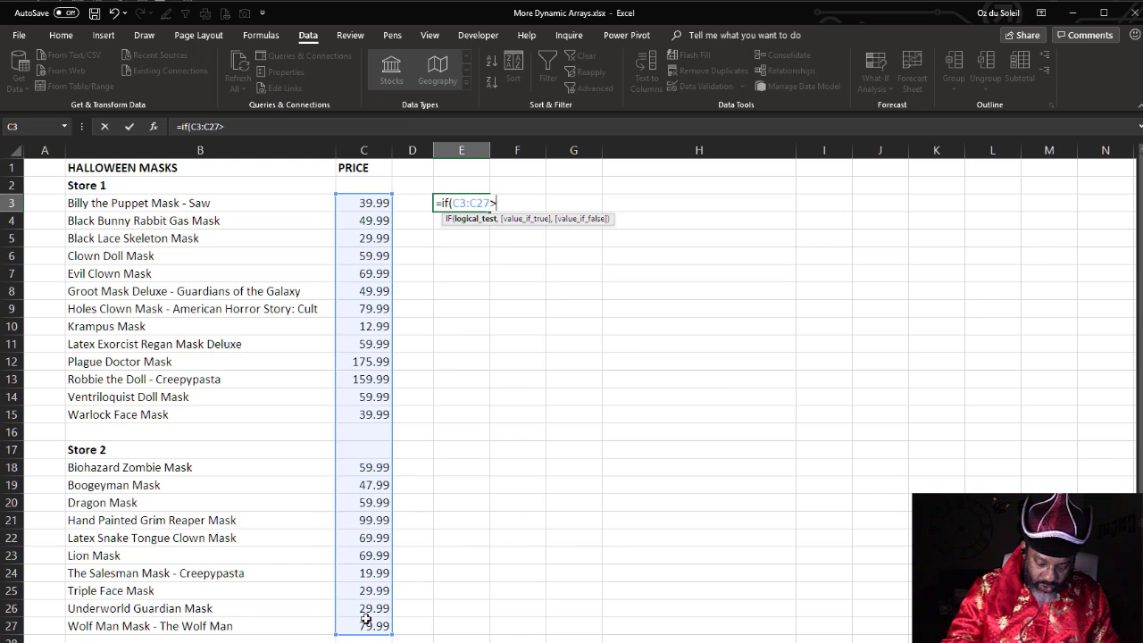
type("5")
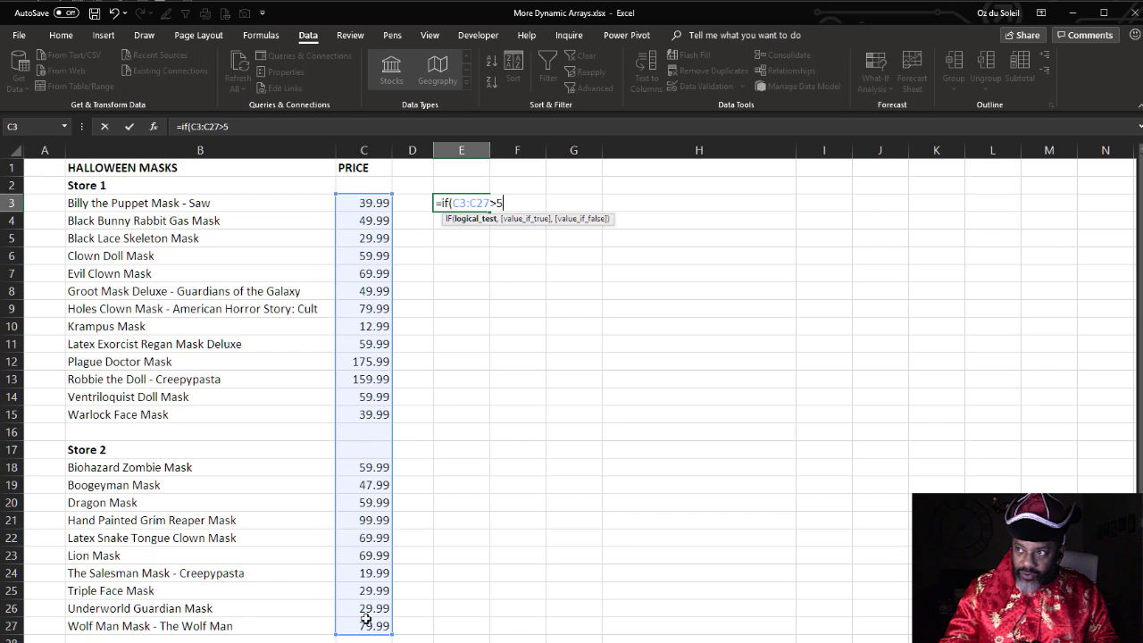
type("5,")
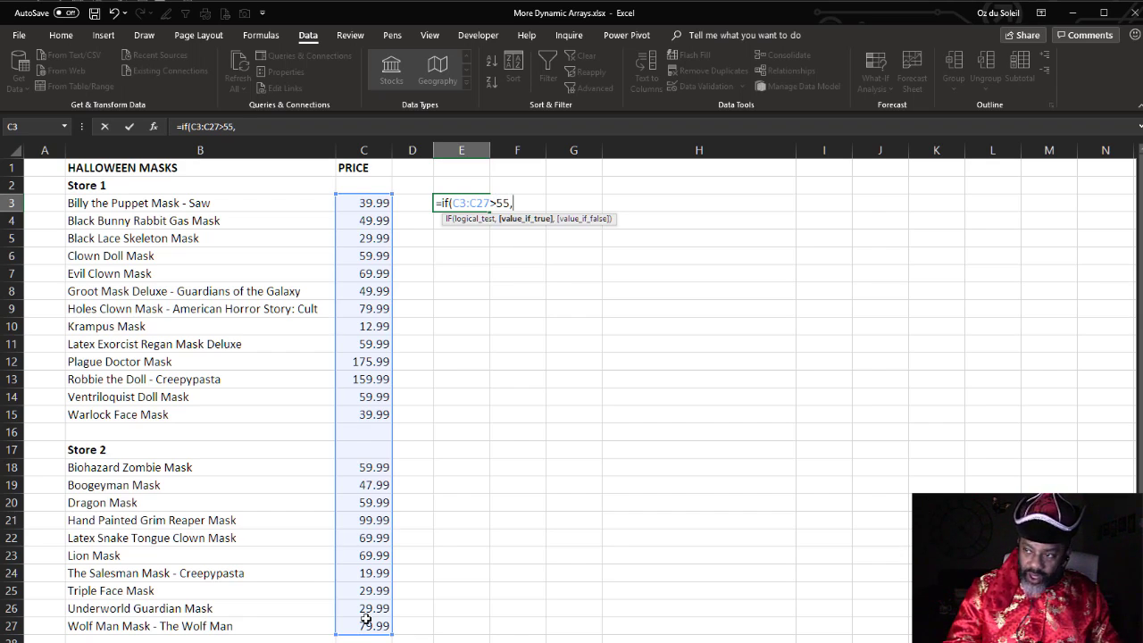
type("\"too e")
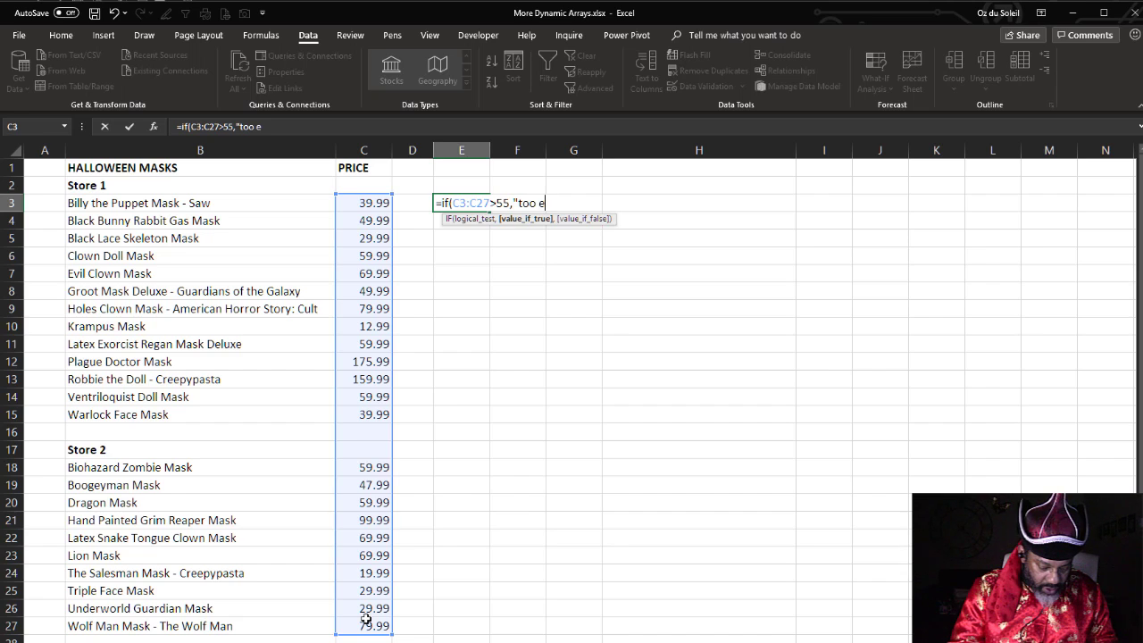
type("xpensive")
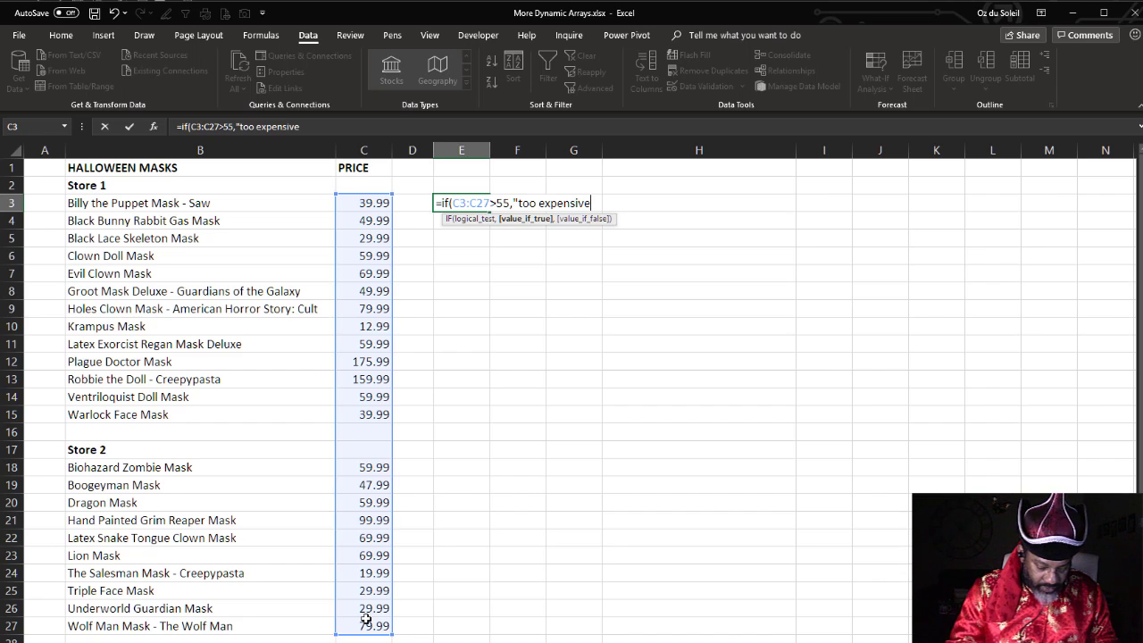
type("\"")
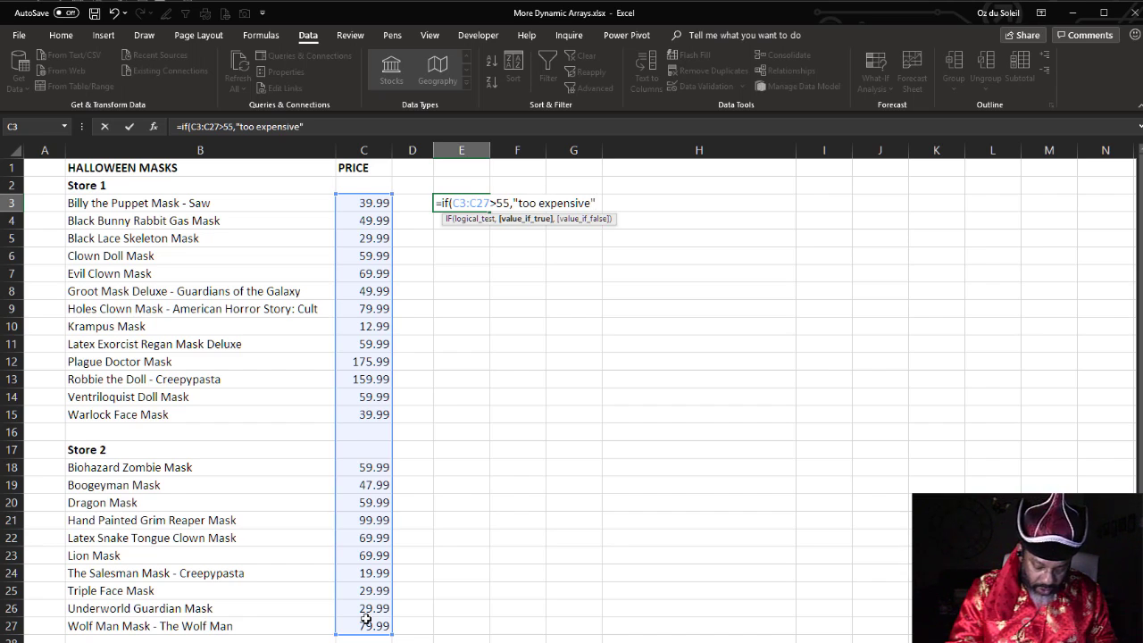
type(",\"\")")
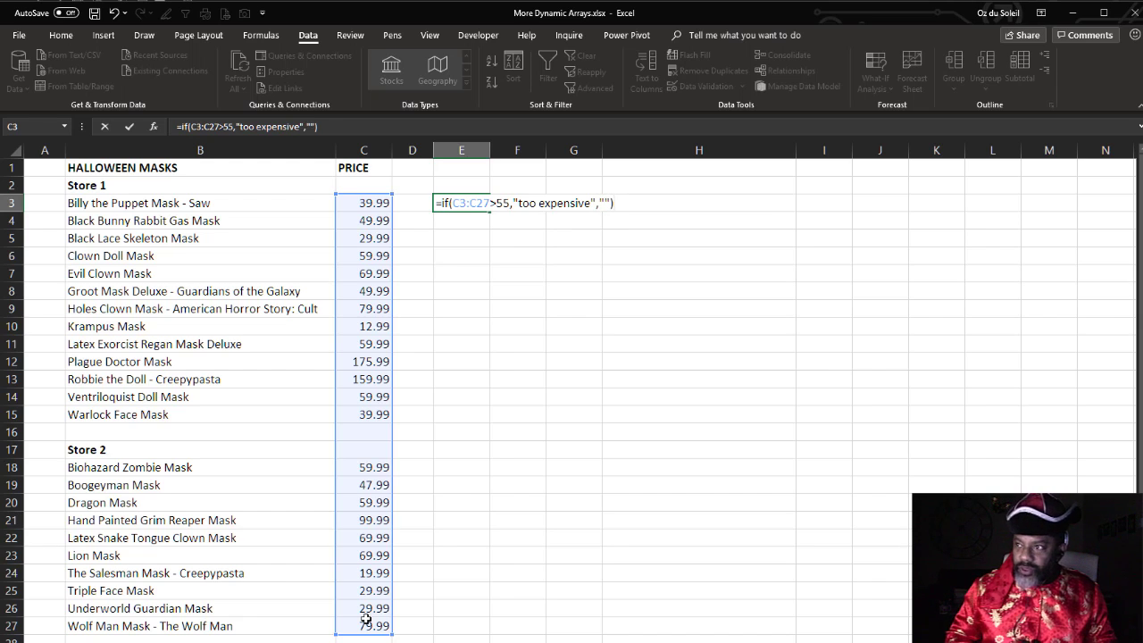
key("Return")
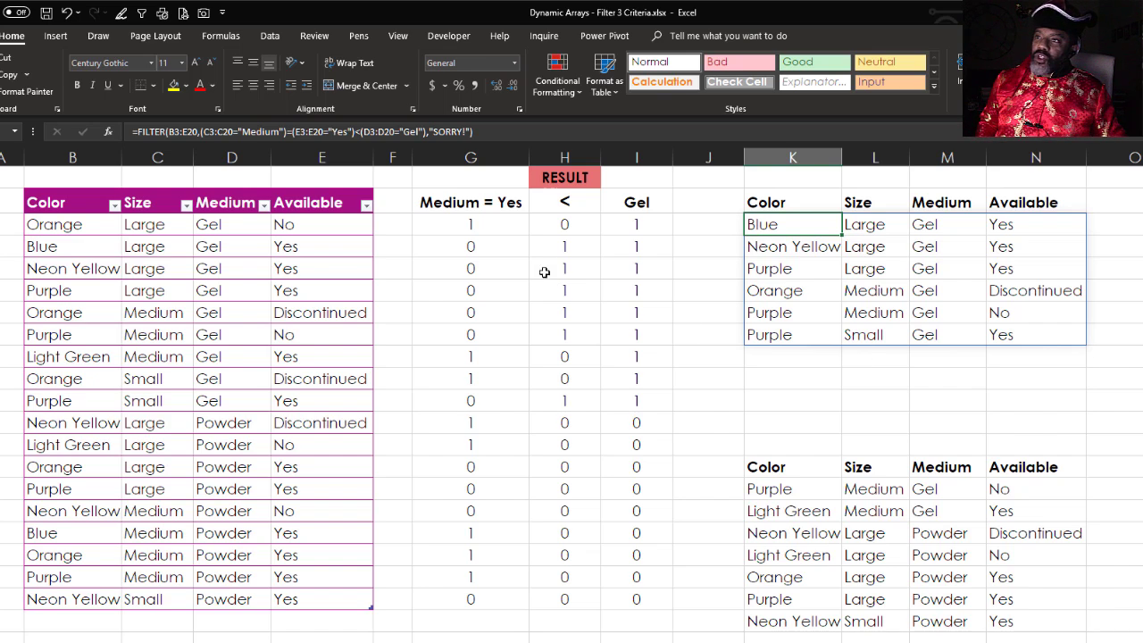
Step: Inspect the K3 FILTER formula unchanged, then select the six result rows K3:N8
left_click(388, 132)
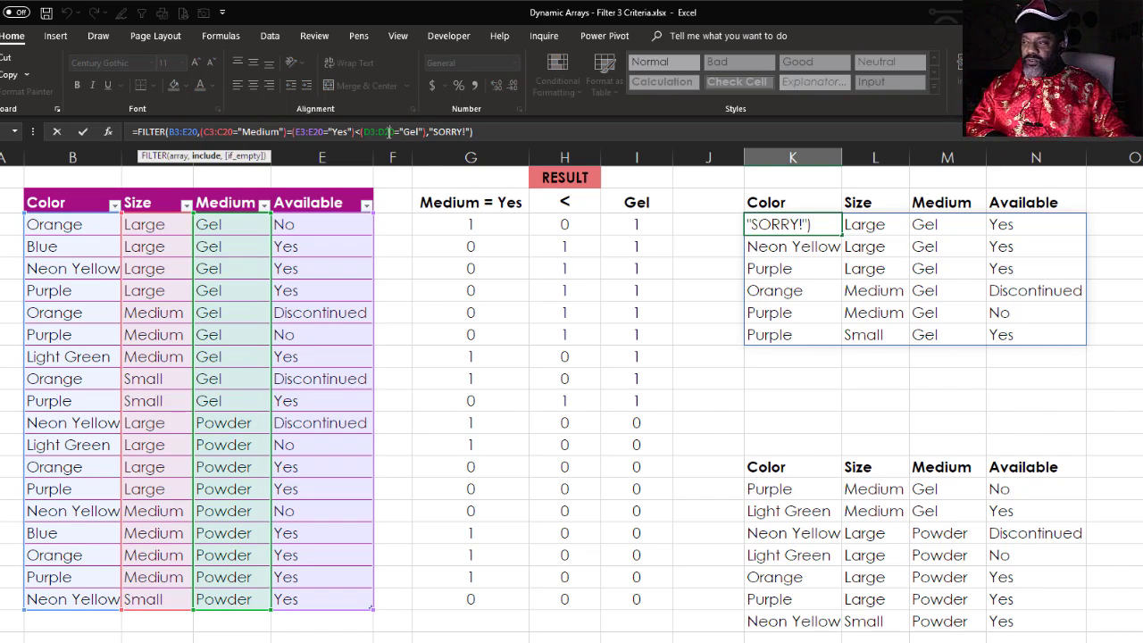
key("ctrl+Return")
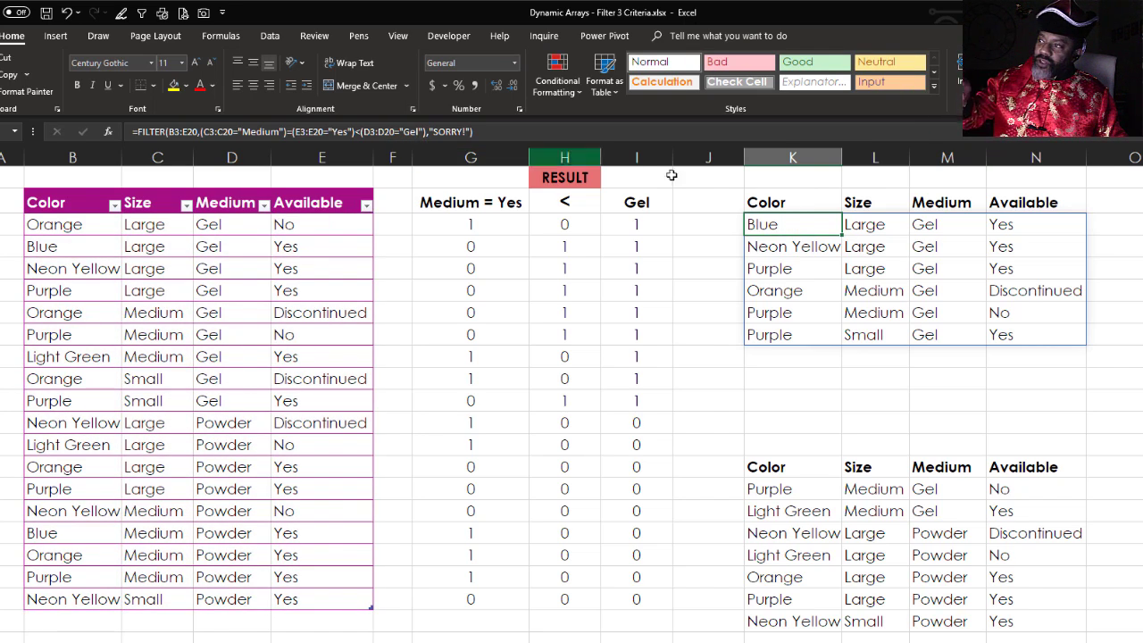
left_click_drag(823, 225, 1030, 331)
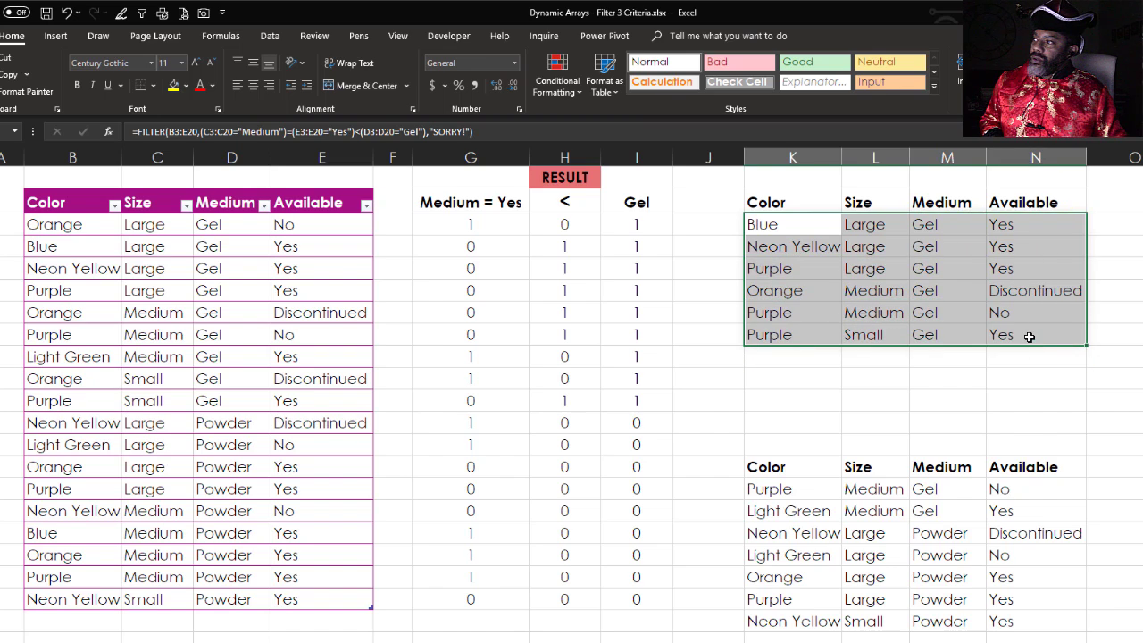
Step: Format the FILTER results as a teal table, then undo it
left_click(598, 83)
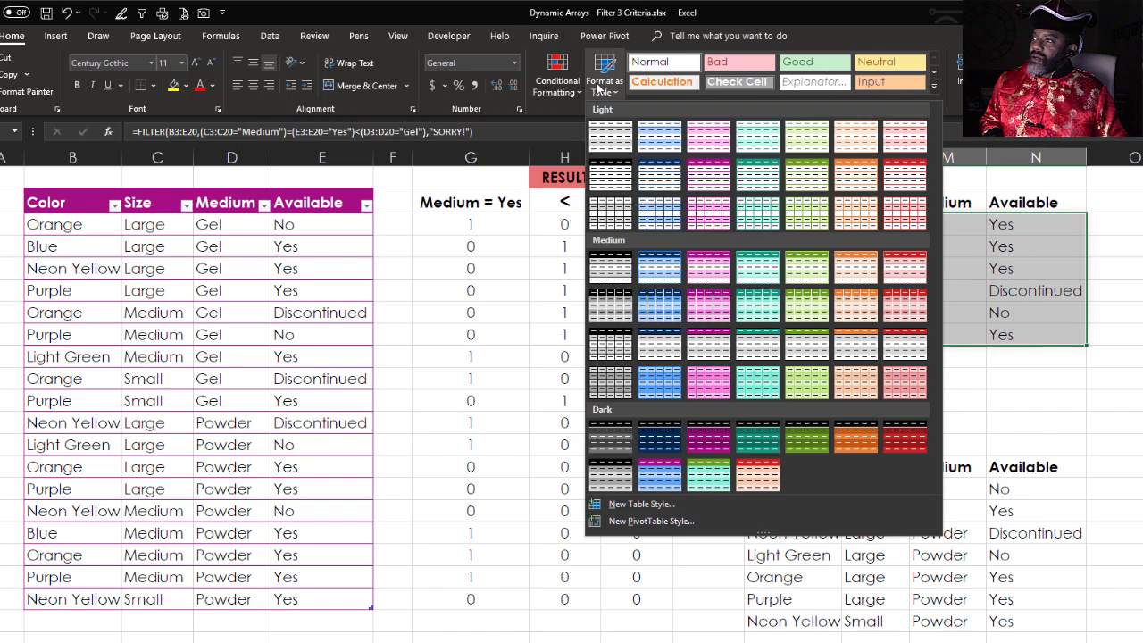
left_click(757, 182)
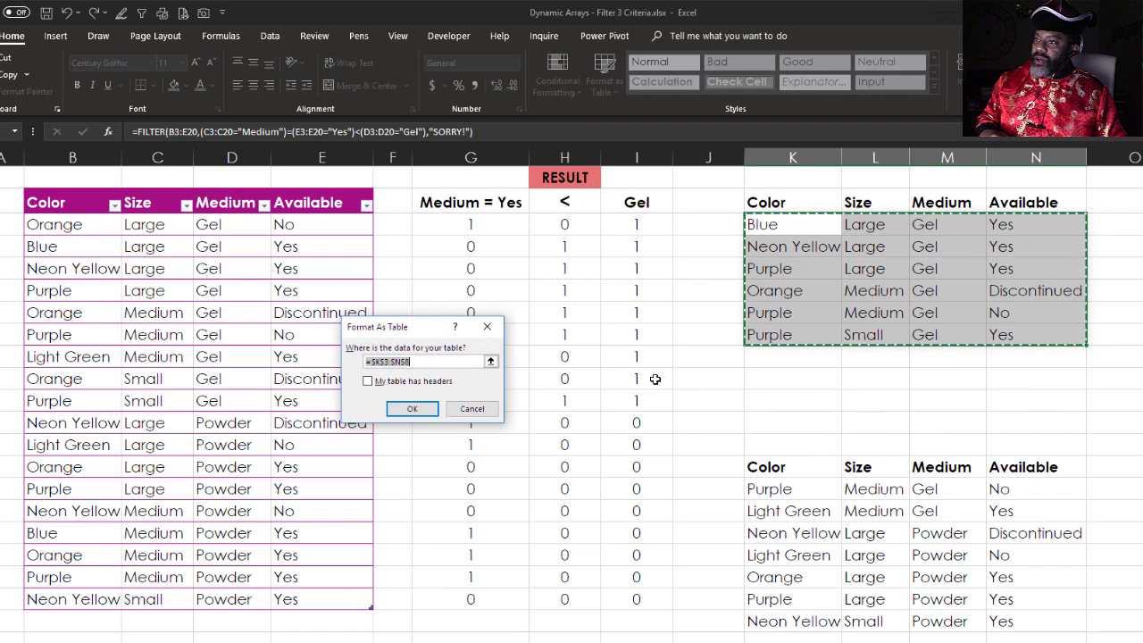
left_click(413, 410)
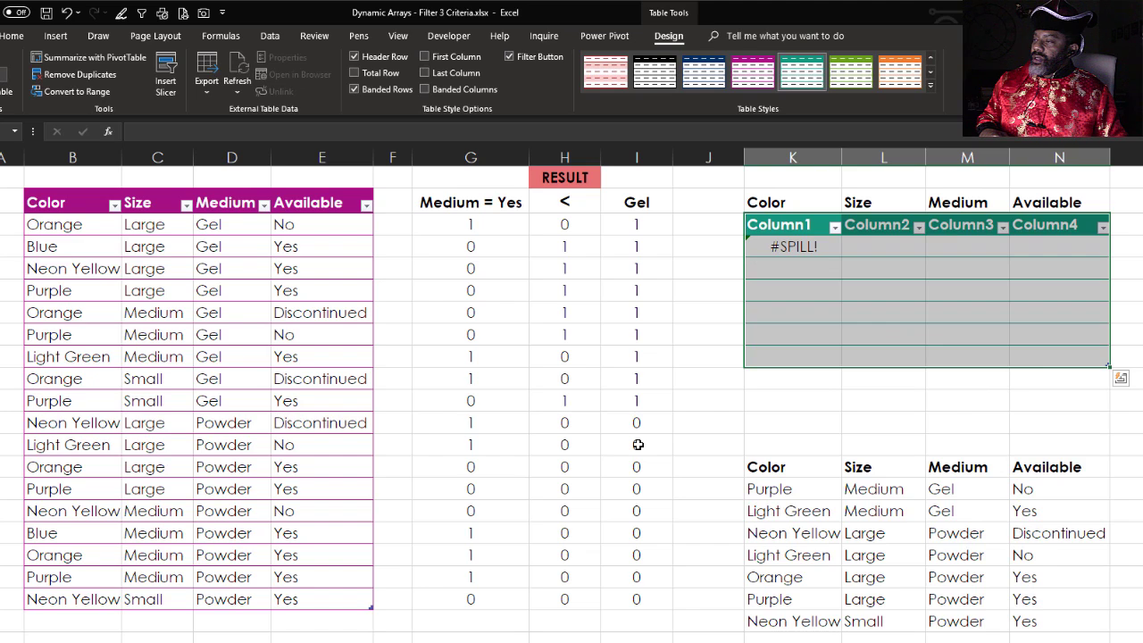
left_click(66, 12)
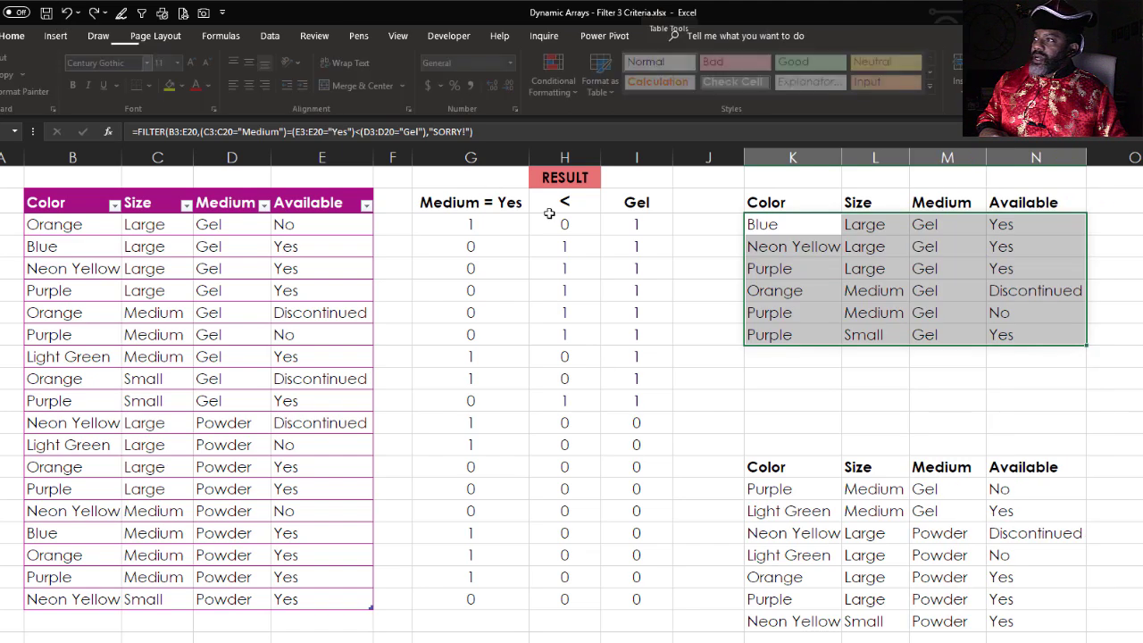
Step: Format K2:N8, including the headers, as a table, producing #SPILL!
left_click_drag(767, 202, 1074, 334)
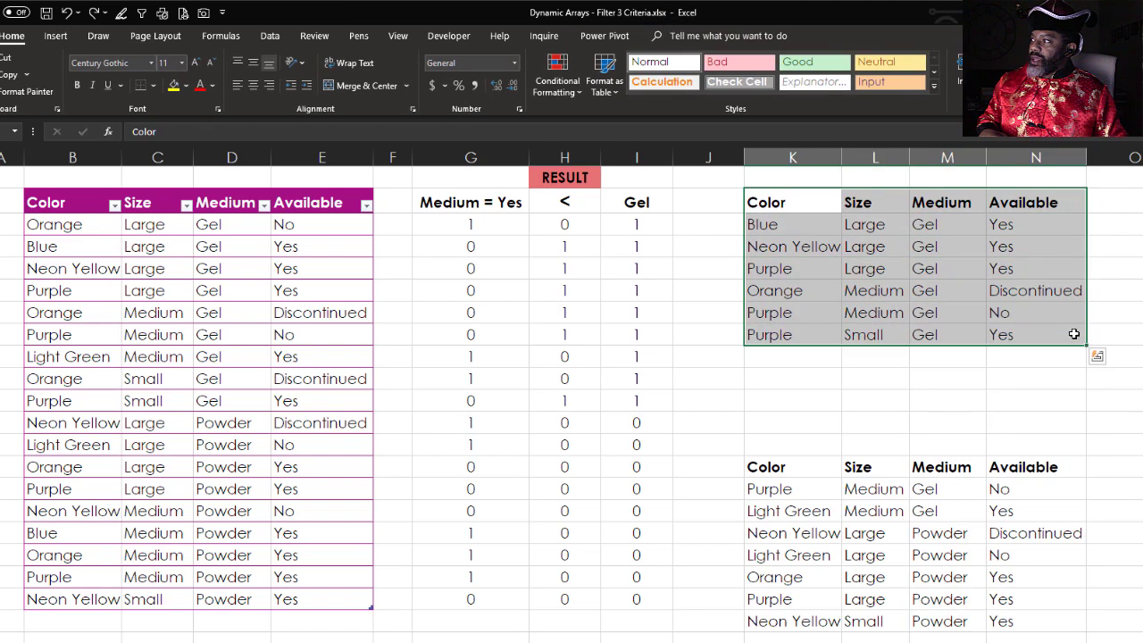
left_click(604, 78)
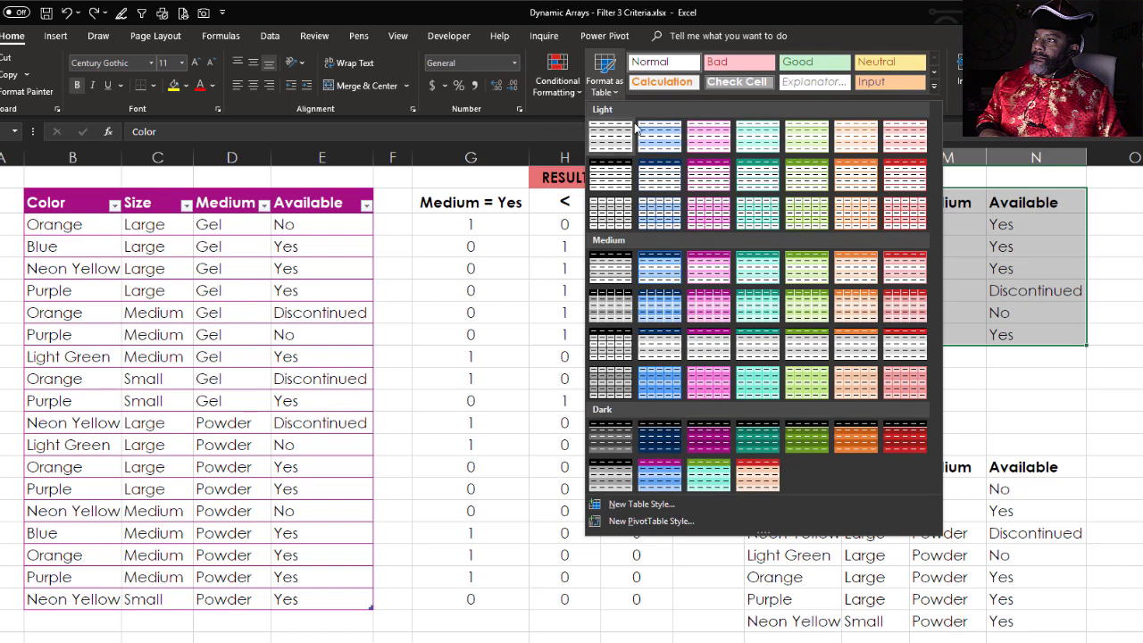
left_click(757, 177)
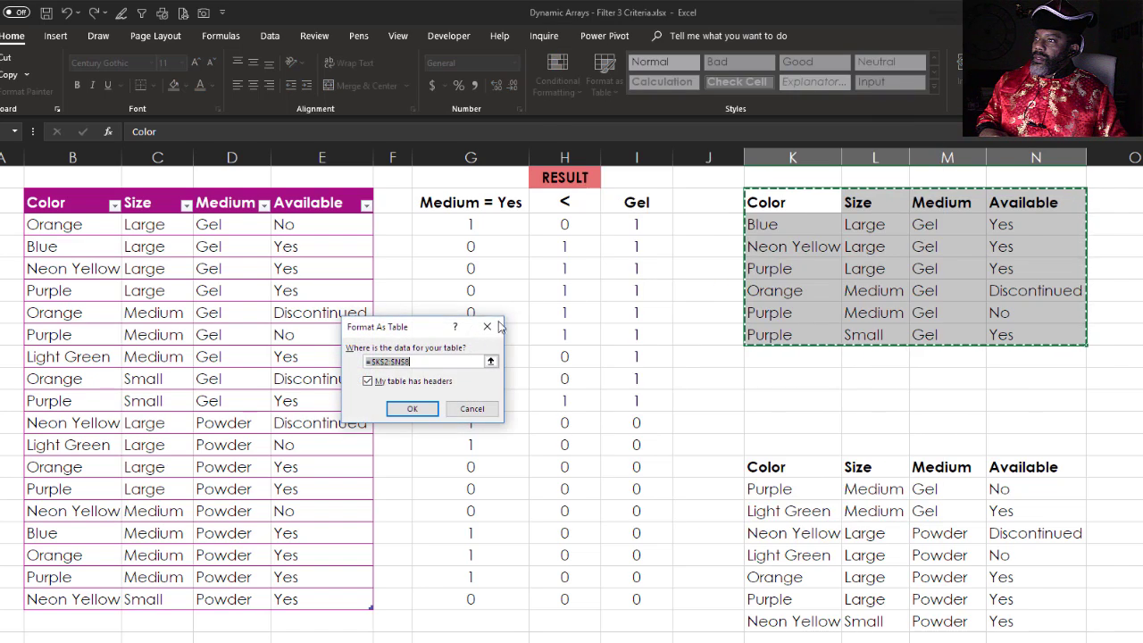
left_click(409, 411)
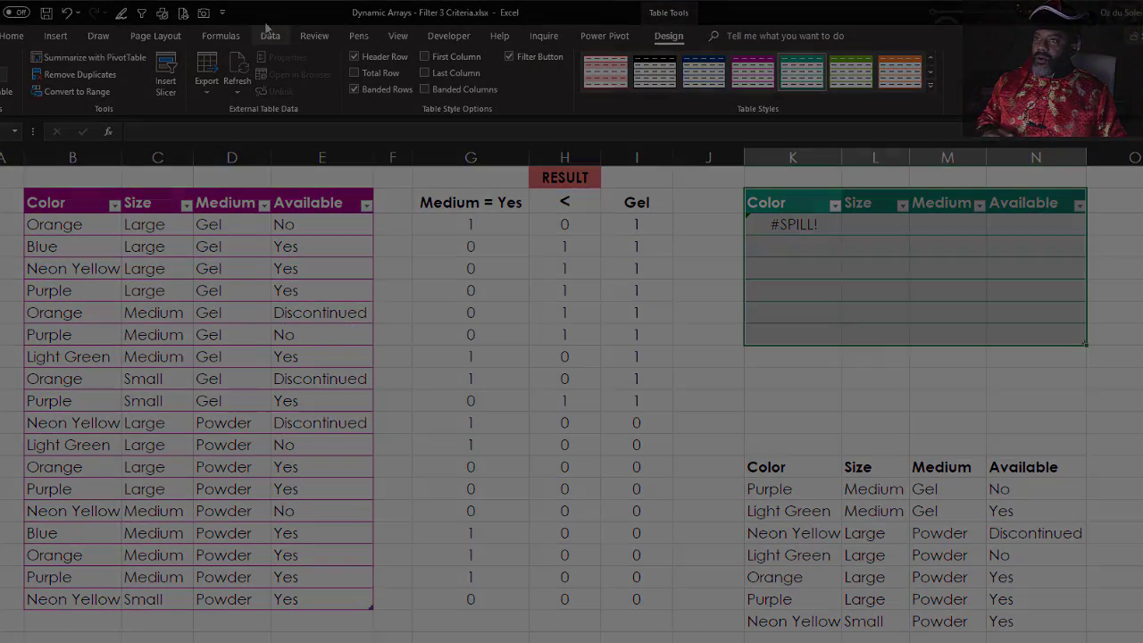